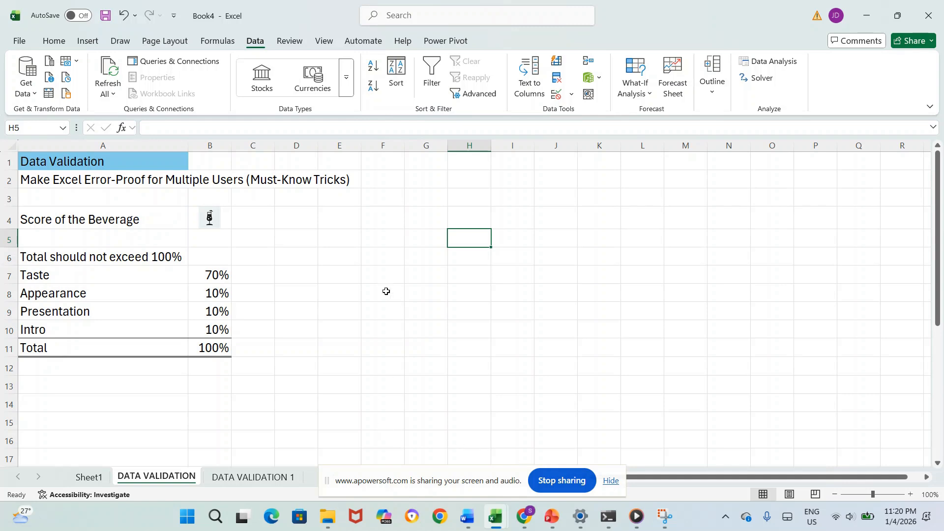
Step: Apply a custom data validation rule to the percentages in B7:B10 with the formula =sum(B7:B10)<=1
{"action": "left_click_drag", "start_coordinate": [217, 273], "coordinate": [212, 328]}
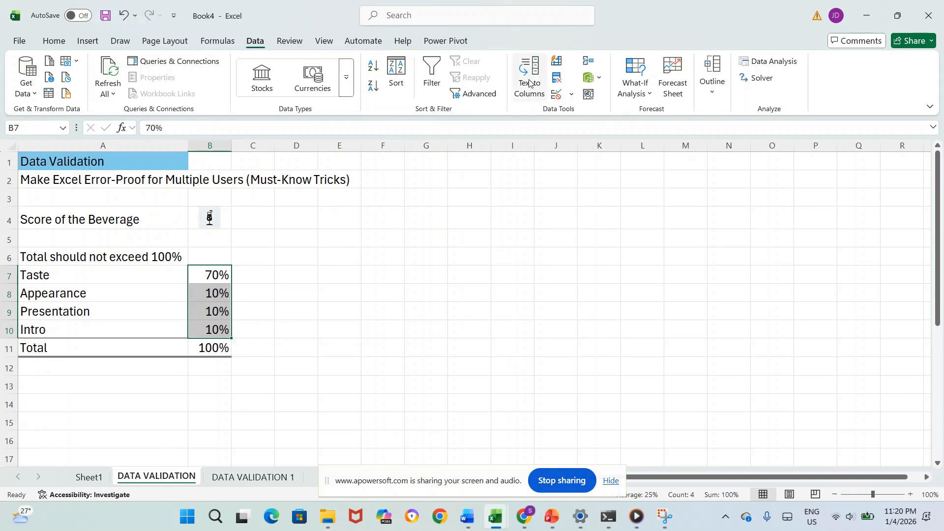
{"action": "left_click", "coordinate": [572, 95]}
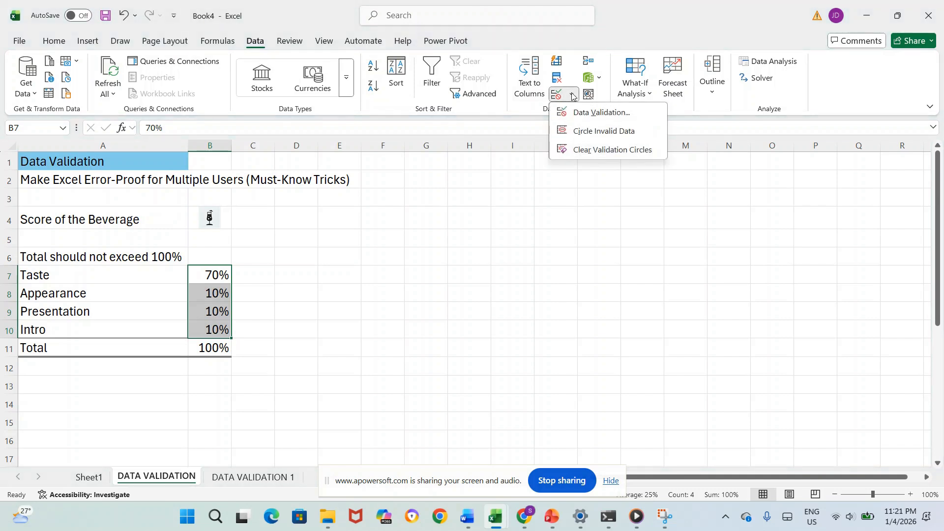
{"action": "left_click", "coordinate": [575, 119]}
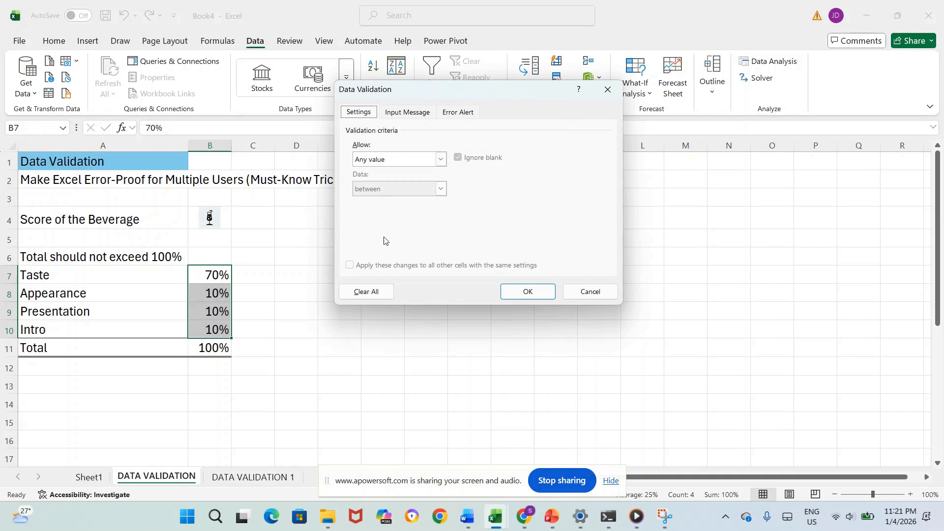
{"action": "left_click", "coordinate": [442, 160]}
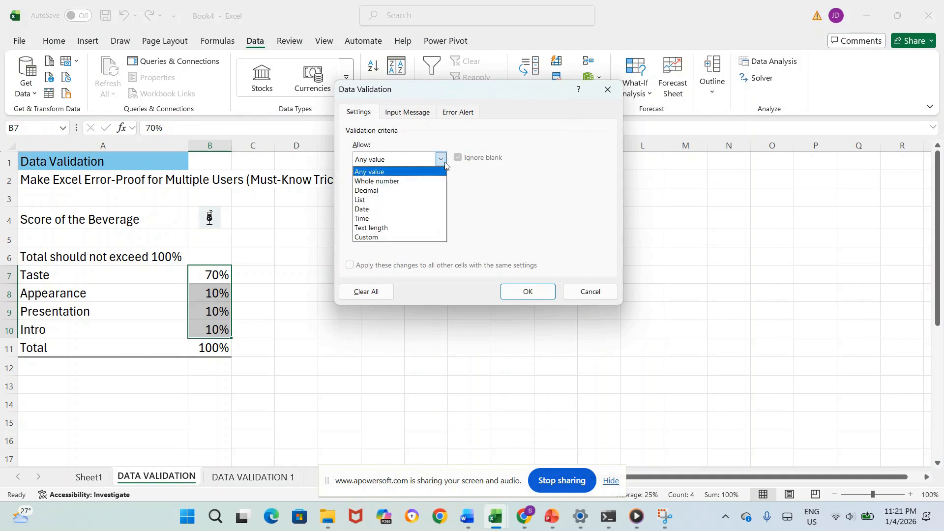
{"action": "left_click", "coordinate": [403, 238]}
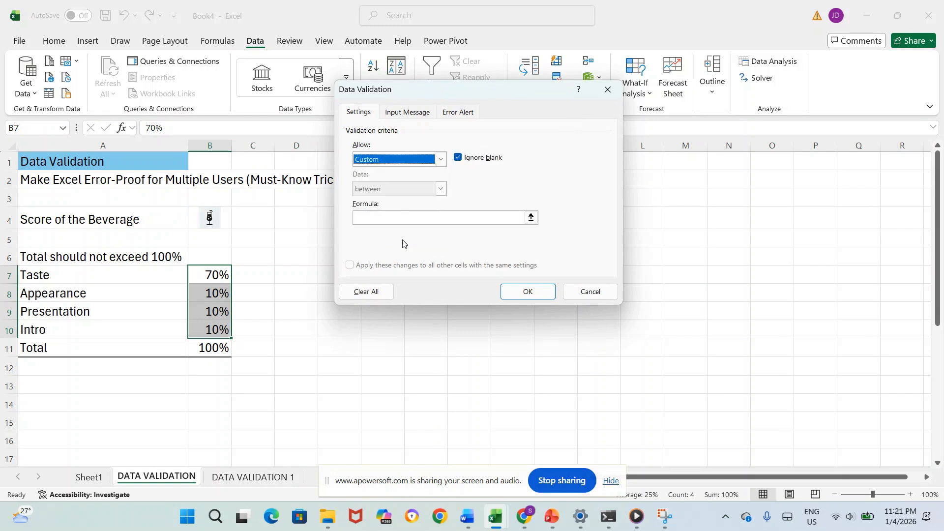
{"action": "left_click", "coordinate": [384, 220]}
{"action": "type", "text": "=sum("}
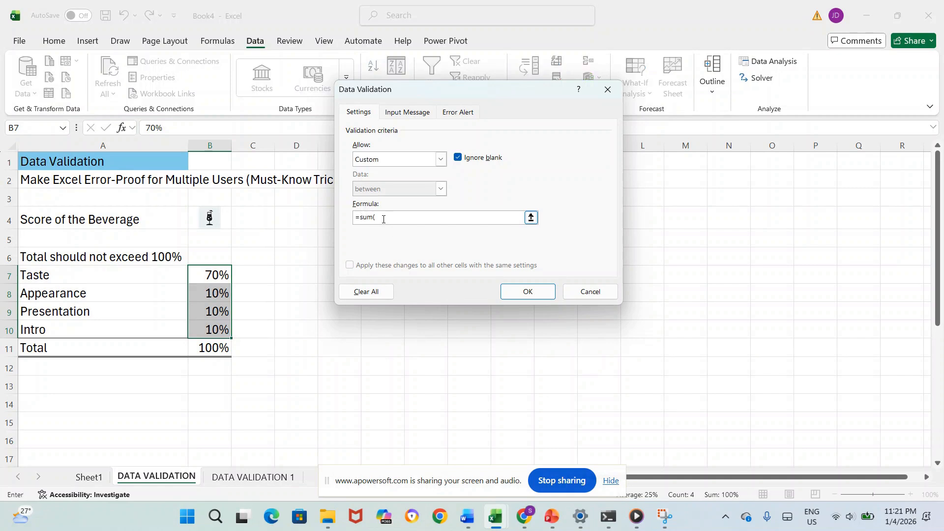
{"action": "left_click_drag", "start_coordinate": [214, 275], "coordinate": [214, 327]}
{"action": "type", "text": ")<=1"}
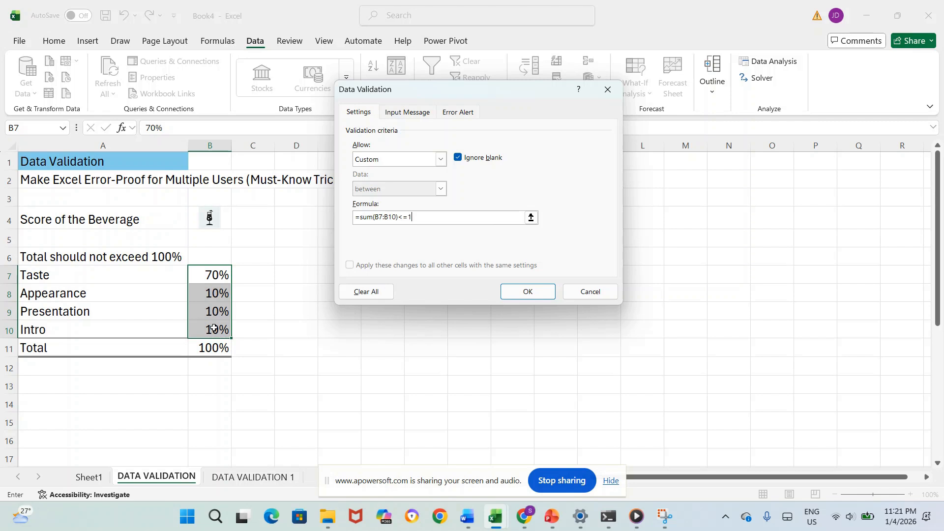
{"action": "left_click", "coordinate": [526, 294]}
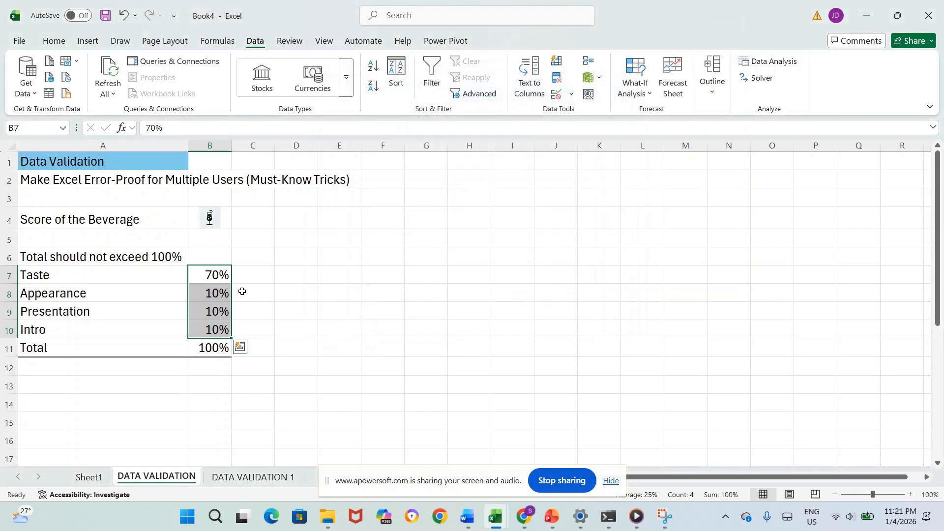
Step: Try to enter 80% as the Taste percentage in B7 to test the validation rule
{"action": "left_click", "coordinate": [201, 269]}
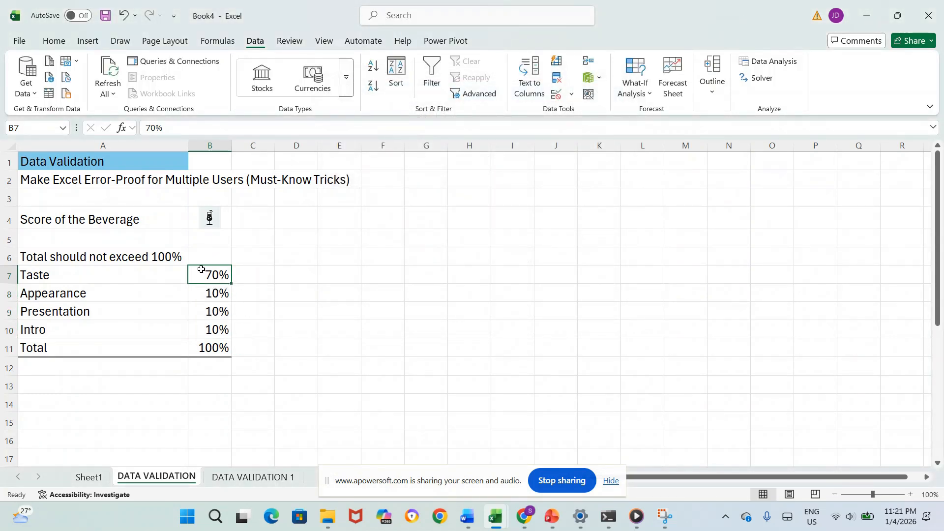
{"action": "type", "text": "80"}
{"action": "key", "text": "Return"}
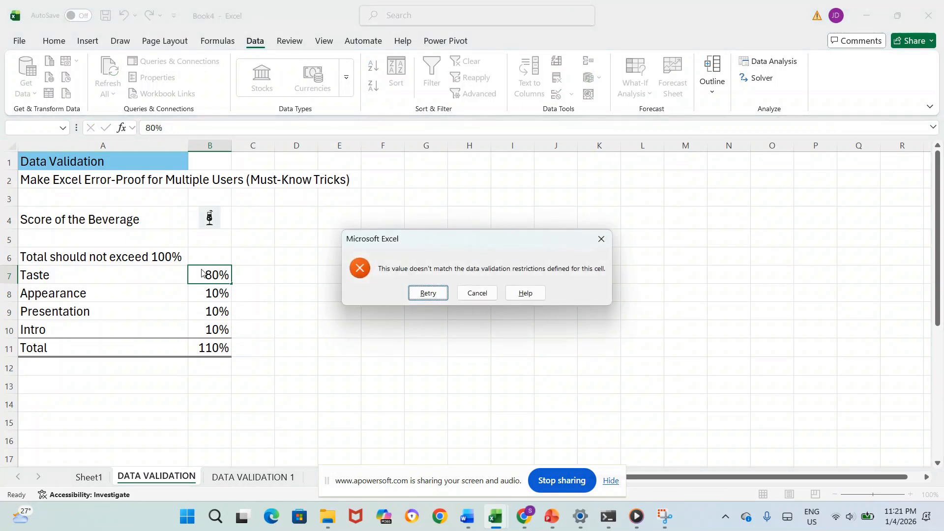
{"action": "left_click", "coordinate": [428, 294]}
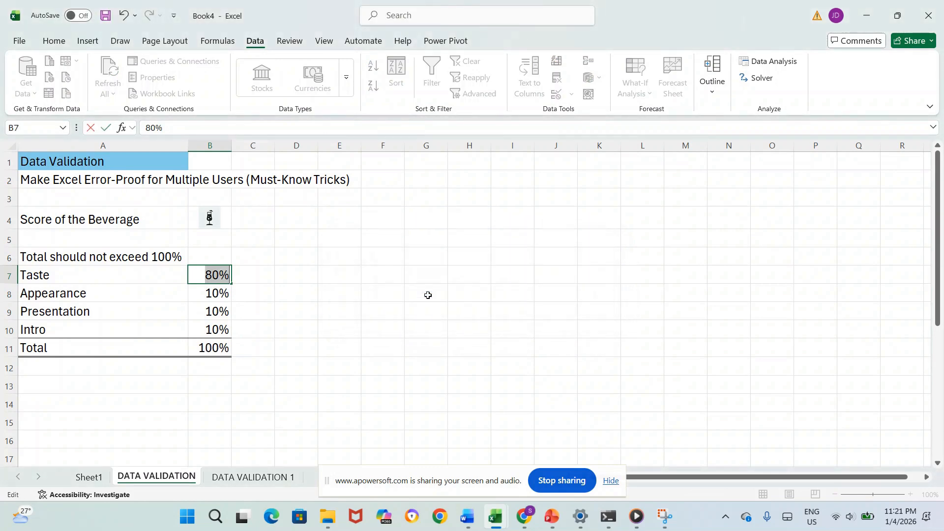
Step: Replace the rejected Taste percentage in B7 with 60%
{"action": "type", "text": "60"}
{"action": "key", "text": "Return"}
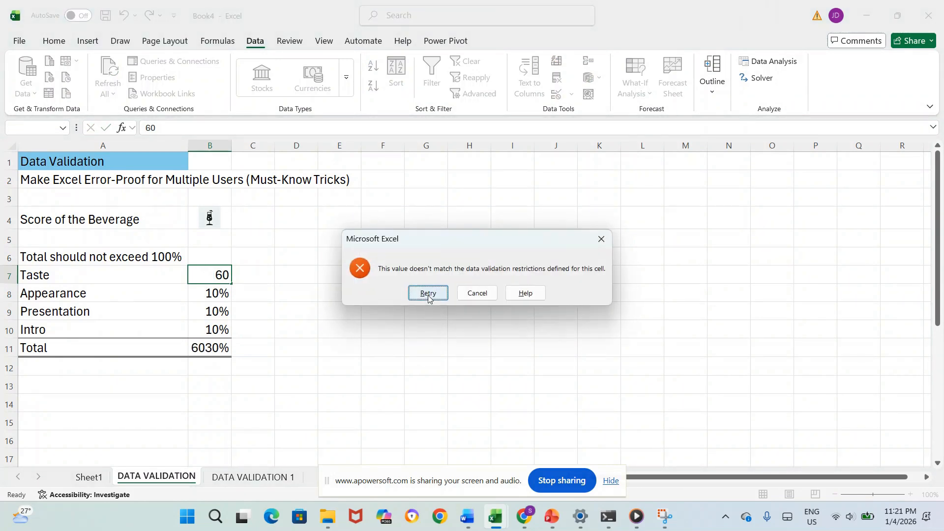
{"action": "left_click", "coordinate": [428, 293]}
{"action": "type", "text": "60%"}
{"action": "key", "text": "Return"}
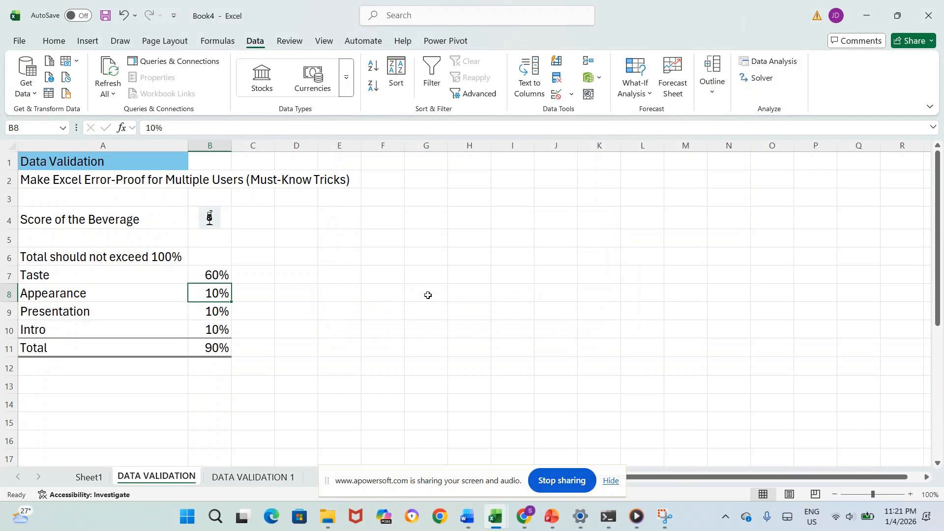
Step: Give the validation of B7:B10 a Stop-style error alert titled "Error in Total"
{"action": "left_click_drag", "start_coordinate": [219, 274], "coordinate": [219, 334]}
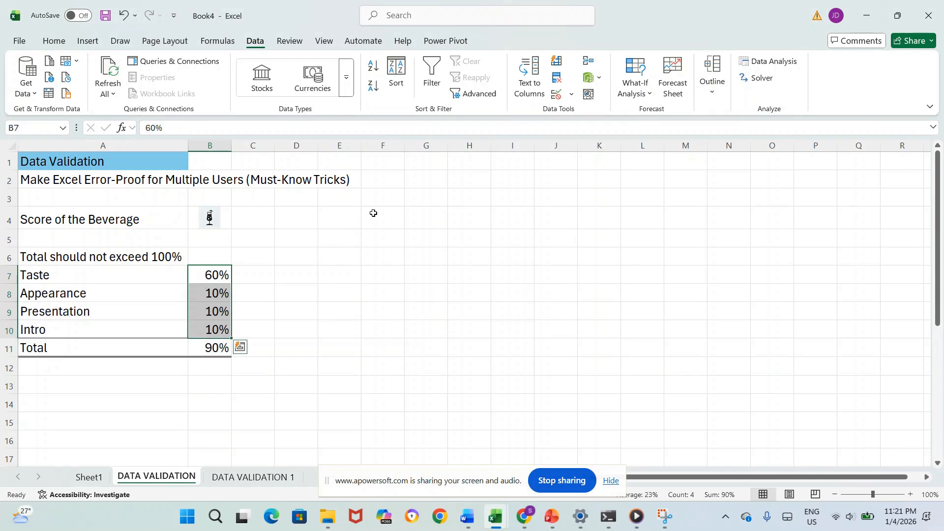
{"action": "left_click", "coordinate": [571, 95]}
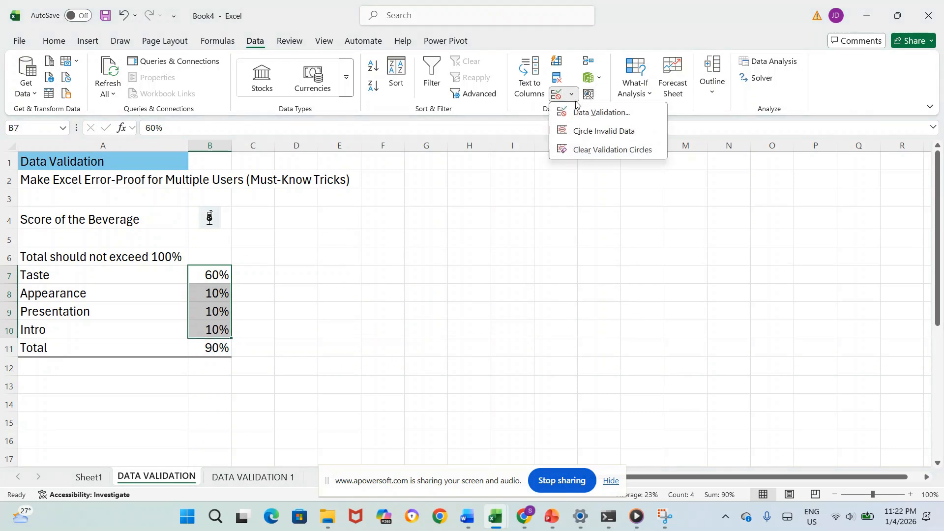
{"action": "left_click", "coordinate": [576, 109]}
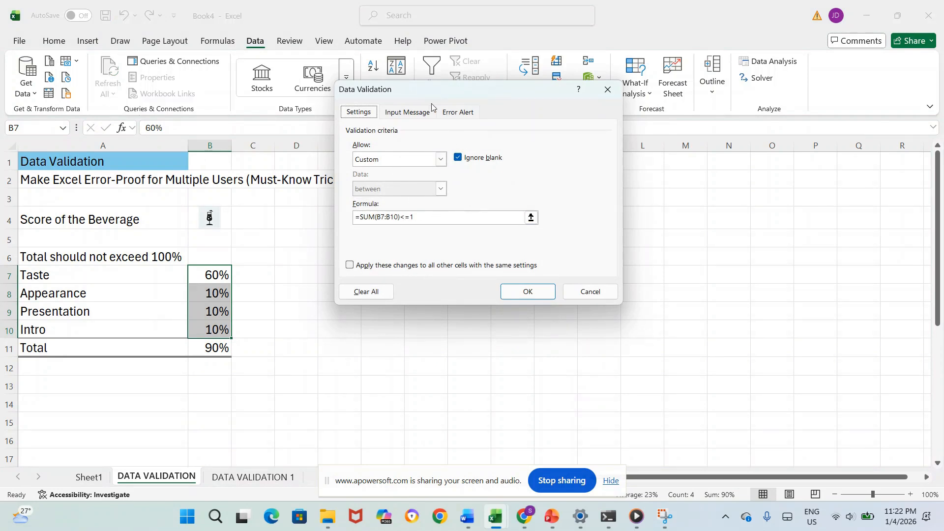
{"action": "left_click", "coordinate": [466, 118]}
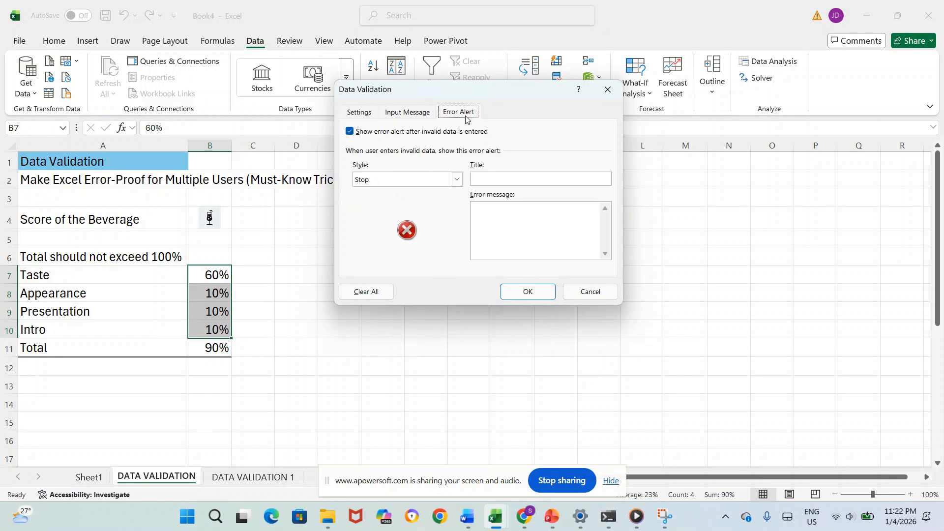
{"action": "left_click", "coordinate": [457, 182]}
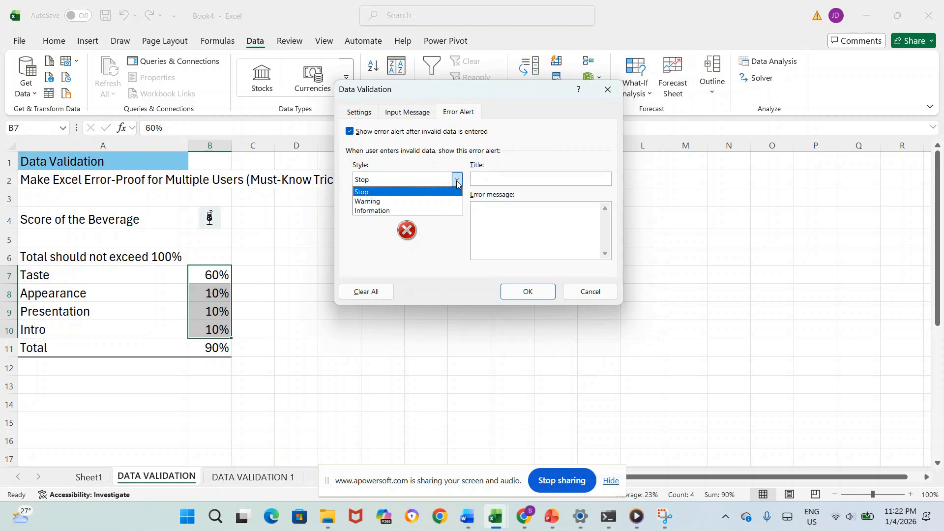
{"action": "left_click", "coordinate": [440, 193]}
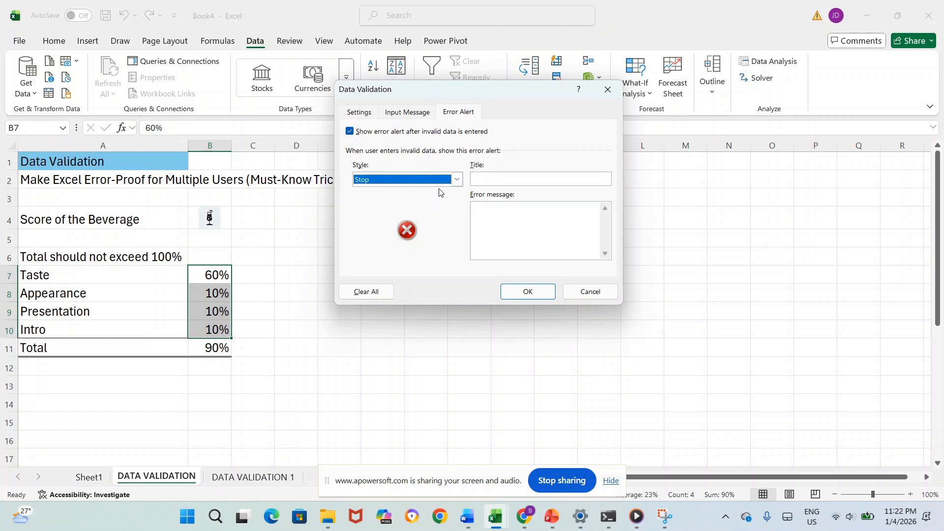
{"action": "left_click", "coordinate": [495, 183]}
{"action": "type", "text": "Error in Total"}
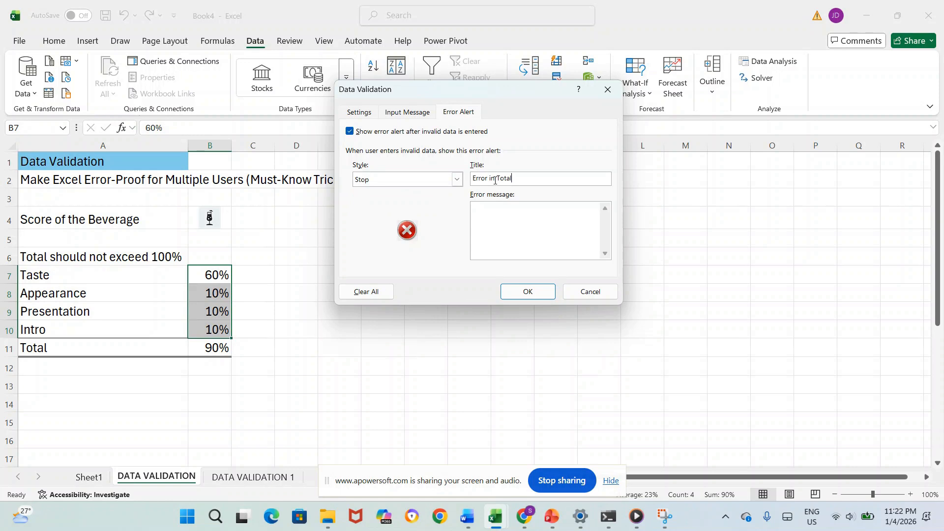
Step: Enter "Total of the criterias' to be 100%" as the error message and apply the validation changes
{"action": "left_click", "coordinate": [495, 214]}
{"action": "type", "text": "Total of the criterias' to be 100%"}
{"action": "left_click", "coordinate": [527, 292]}
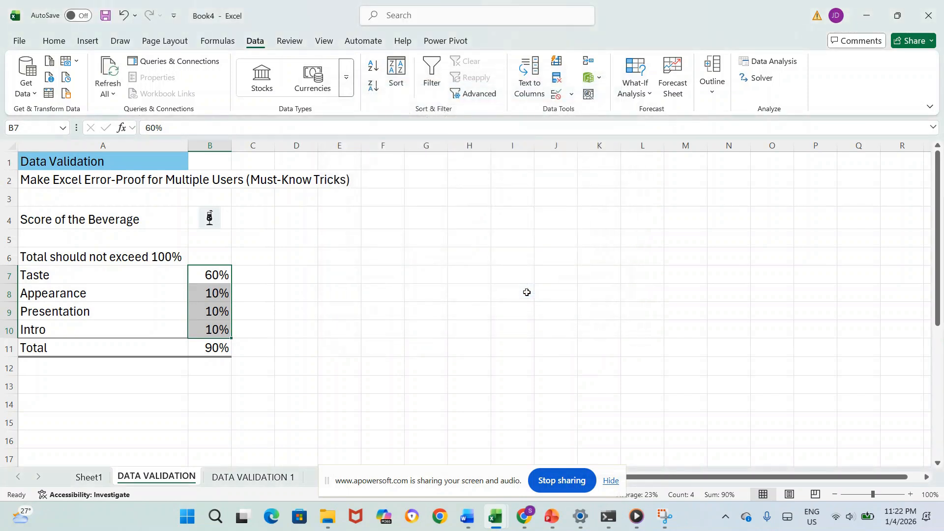
Step: Try the Taste percentage in B7 at 80% to test the custom error alert
{"action": "left_click", "coordinate": [225, 271]}
{"action": "type", "text": "80"}
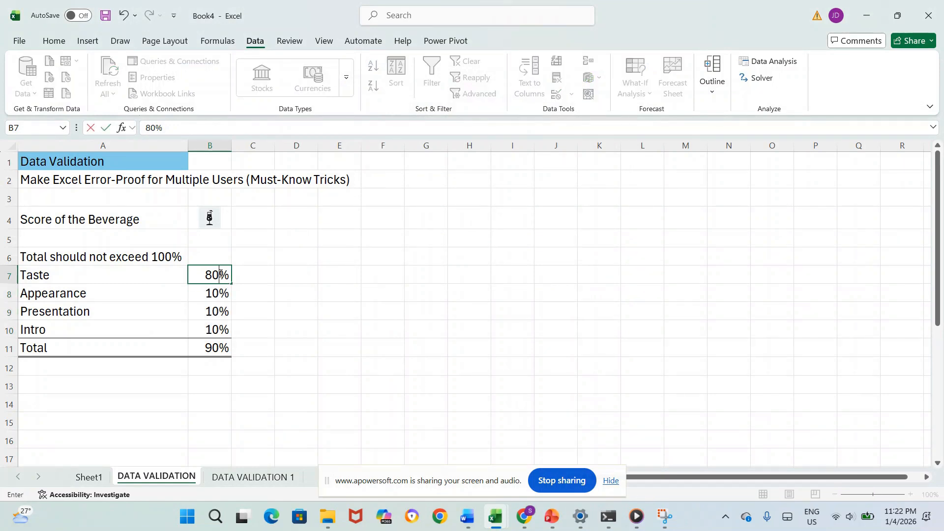
{"action": "key", "text": "Return"}
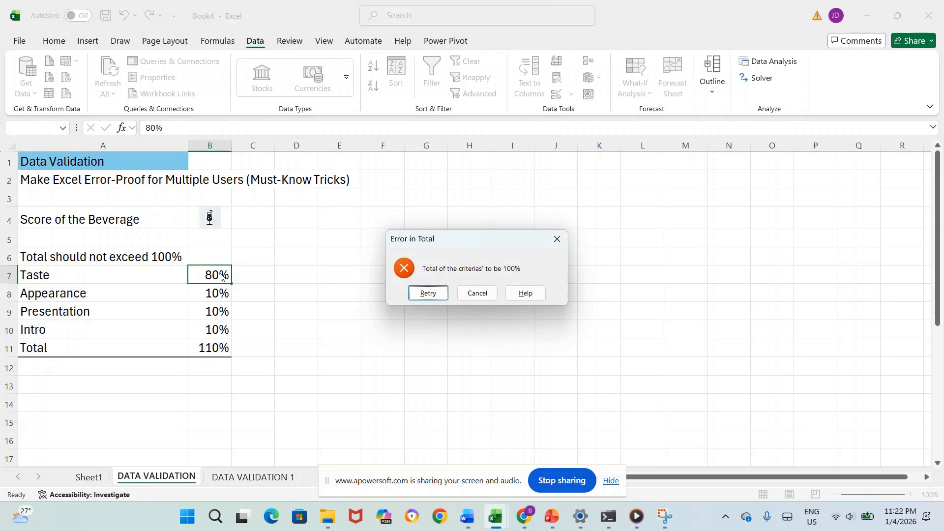
{"action": "left_click", "coordinate": [428, 294]}
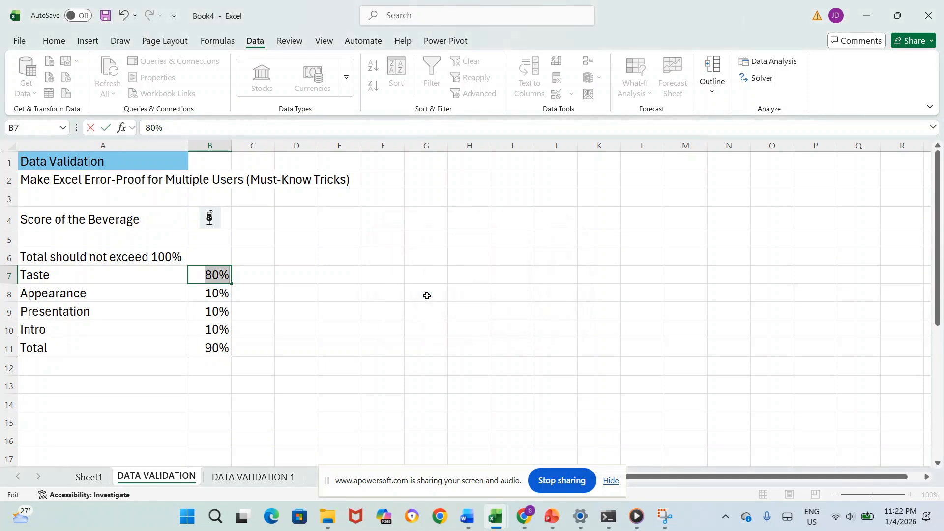
Step: Set the Taste percentage in B7 to 67%
{"action": "type", "text": "67%"}
{"action": "key", "text": "Return"}
{"action": "scroll", "coordinate": [427, 296], "scroll_direction": "down", "scroll_amount": 1}
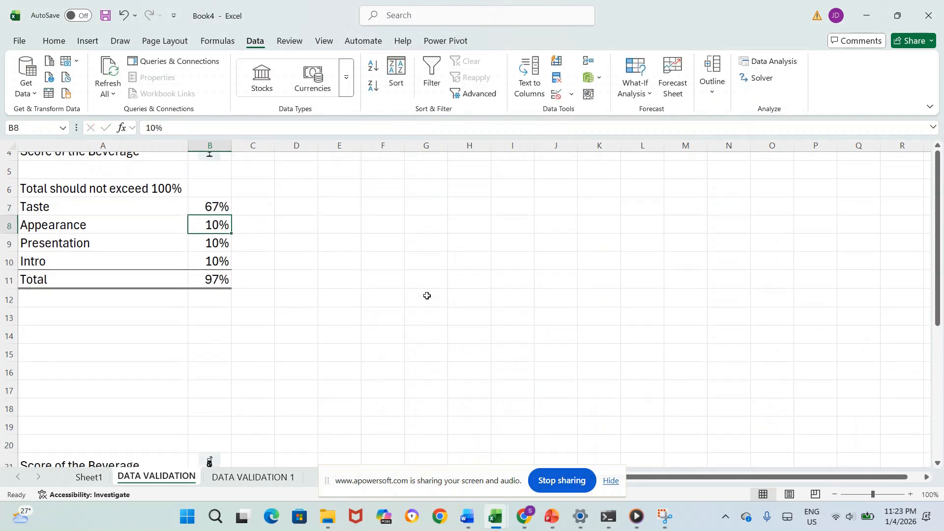
{"action": "scroll", "coordinate": [427, 296], "scroll_direction": "up", "scroll_amount": 1}
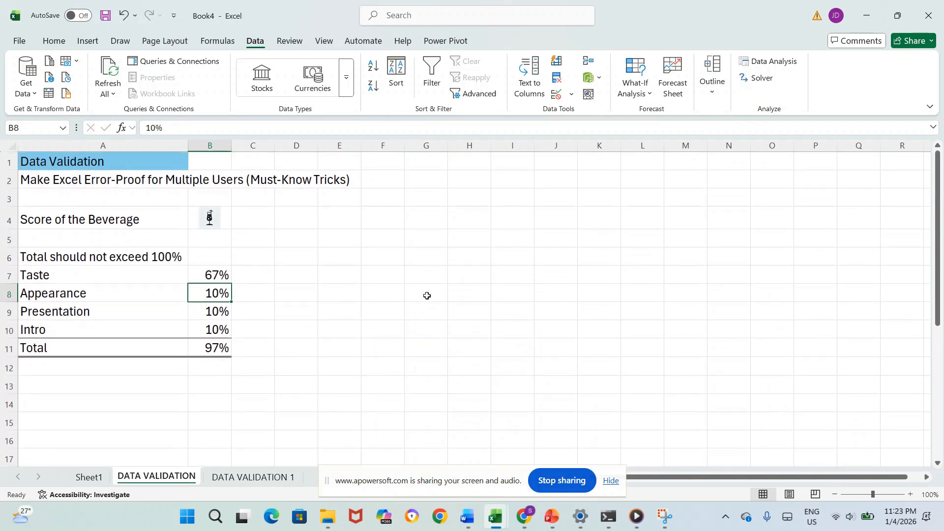
Step: Open the data validation criteria for the Taste cell B23 in the second beverage score table
{"action": "scroll", "coordinate": [427, 295], "scroll_direction": "down", "scroll_amount": 4}
{"action": "scroll", "coordinate": [427, 295], "scroll_direction": "down", "scroll_amount": 1}
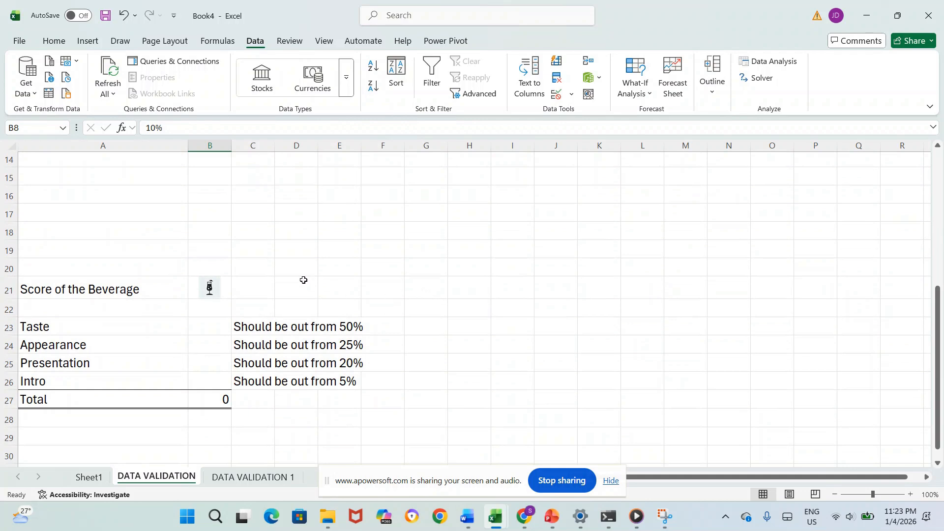
{"action": "left_click", "coordinate": [196, 325]}
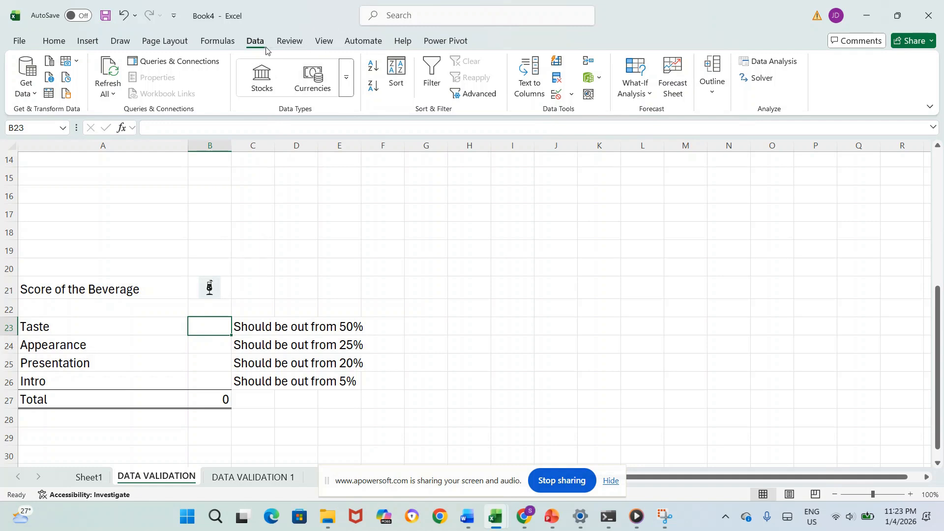
{"action": "left_click", "coordinate": [570, 94]}
{"action": "left_click", "coordinate": [582, 117]}
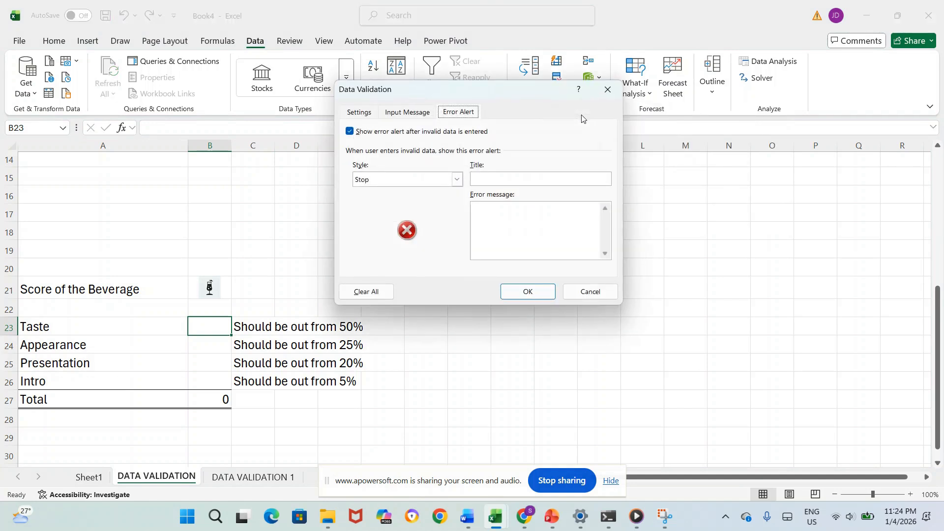
{"action": "left_click", "coordinate": [356, 113]}
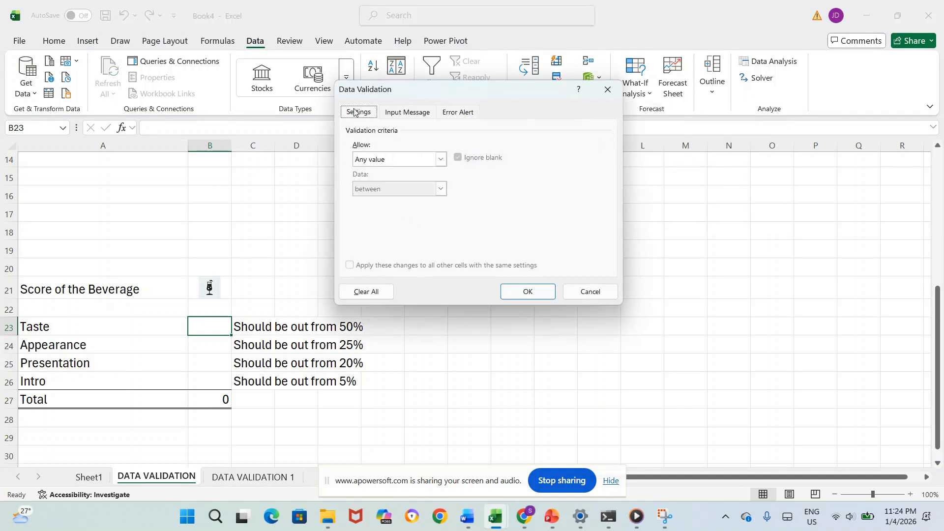
{"action": "left_click", "coordinate": [442, 160]}
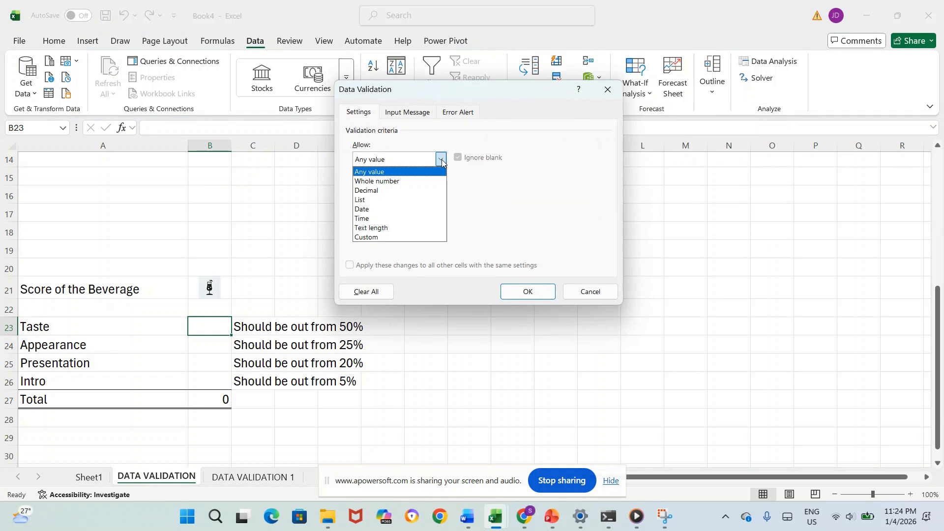
{"action": "left_click", "coordinate": [422, 182]}
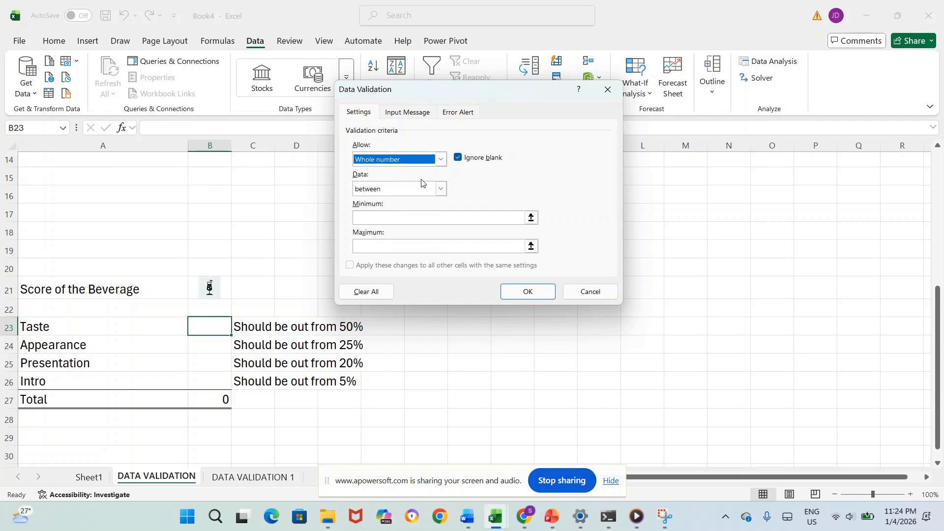
{"action": "left_click", "coordinate": [441, 159]}
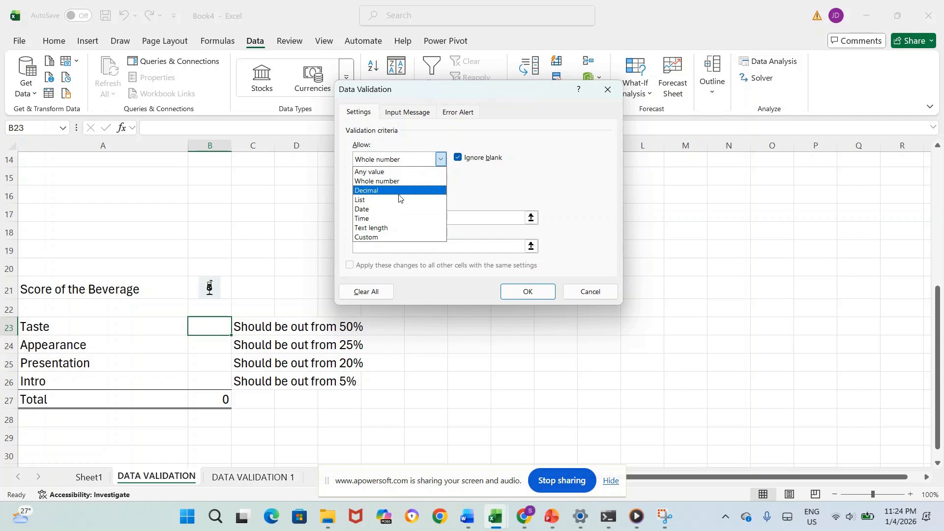
{"action": "left_click", "coordinate": [386, 172]}
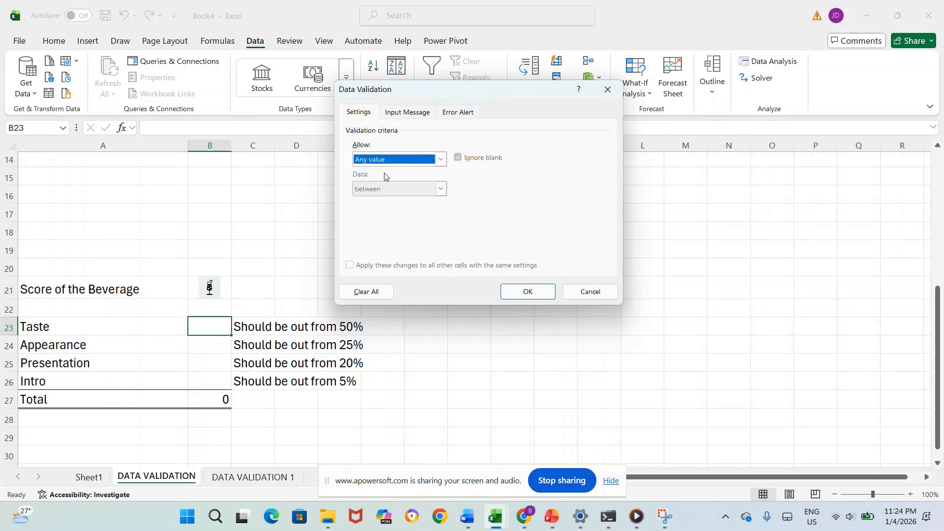
Step: Title the input message for the Taste cell B23 "Taste Out of"
{"action": "left_click", "coordinate": [404, 117]}
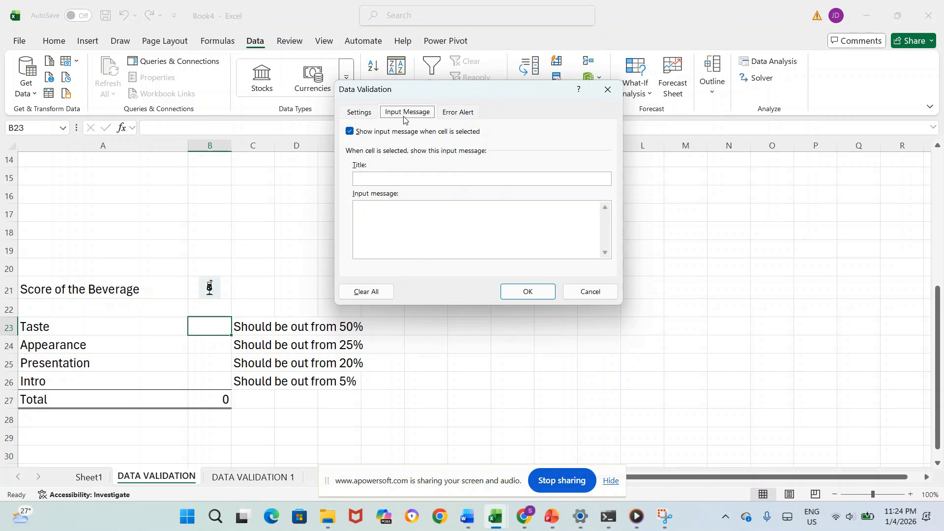
{"action": "left_click", "coordinate": [375, 179]}
{"action": "type", "text": "Out of"}
{"action": "left_click", "coordinate": [357, 178]}
{"action": "type", "text": "Taste"}
Step: Enter "Taste - Should be out of 50%" as the input message for B23 and apply the validation
{"action": "left_click", "coordinate": [365, 214]}
{"action": "type", "text": "Taste "}
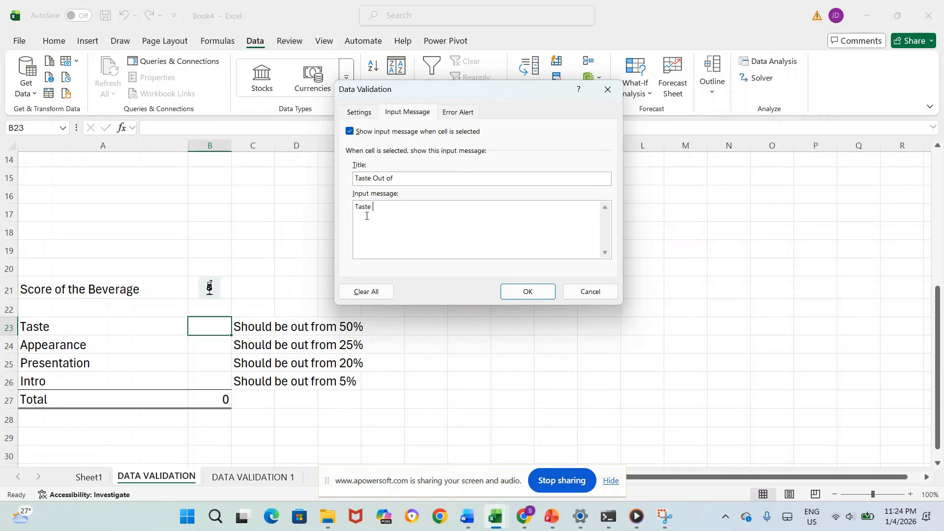
{"action": "type", "text": "- Should be out of 50%"}
{"action": "left_click", "coordinate": [527, 291]}
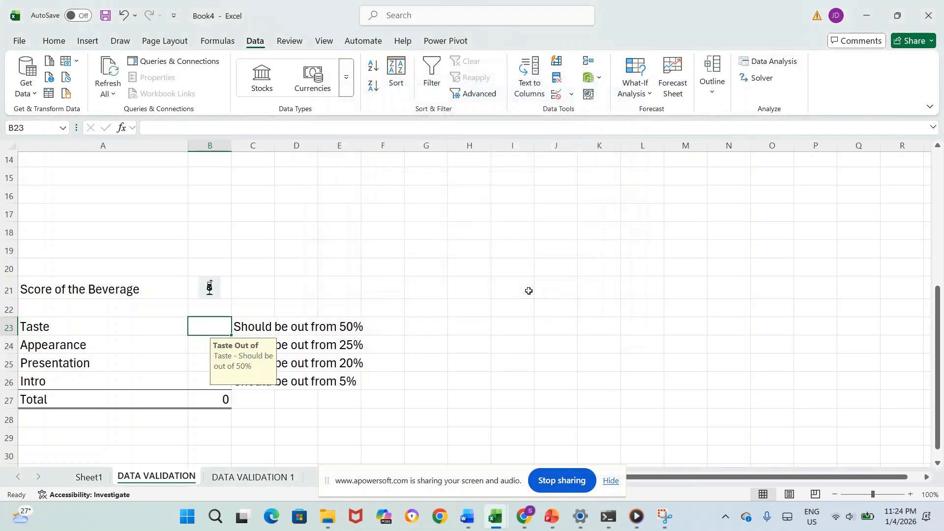
Step: Delete the 50% note in C23 beside Taste and check the input message on B23
{"action": "left_click", "coordinate": [457, 338]}
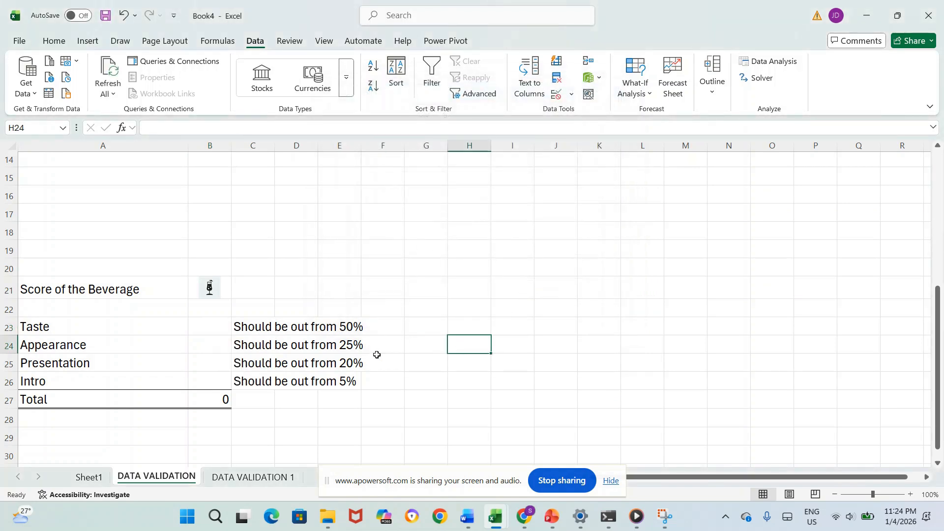
{"action": "left_click", "coordinate": [207, 323]}
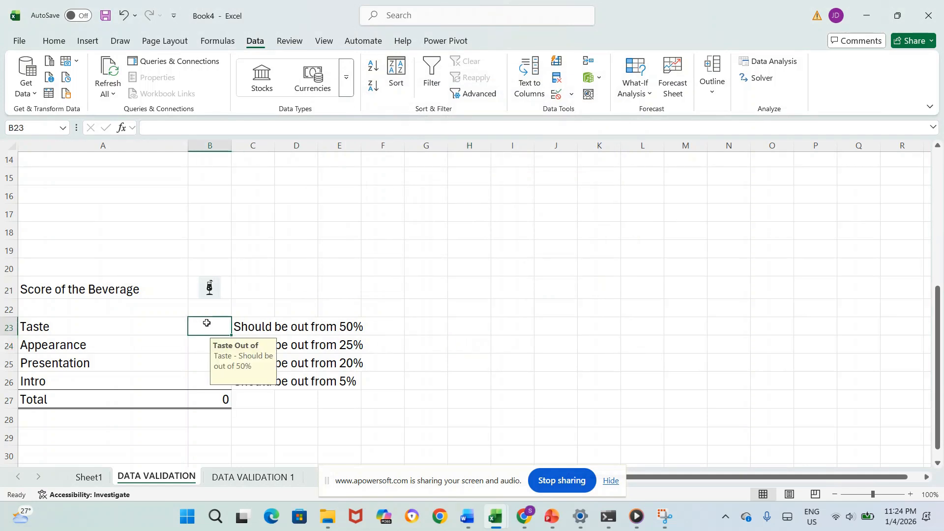
{"action": "left_click", "coordinate": [264, 328]}
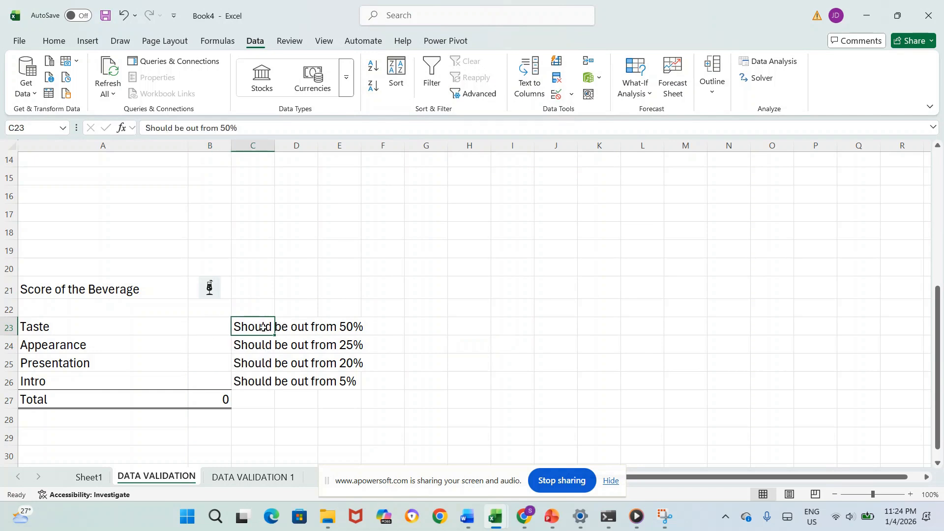
{"action": "key", "text": "Delete"}
{"action": "left_click", "coordinate": [211, 331]}
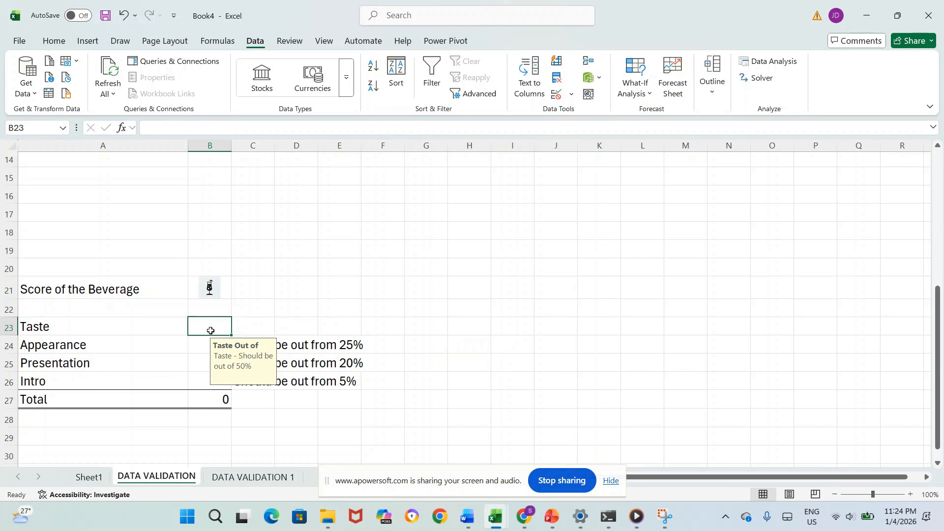
Step: Open data validation for the Appearance cell B24 and title its input message "Input Info"
{"action": "left_click", "coordinate": [204, 346]}
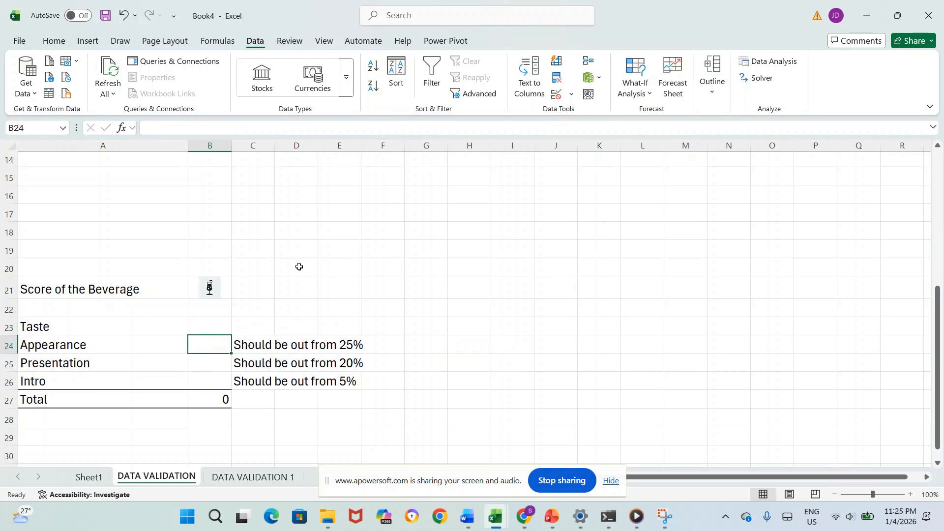
{"action": "left_click", "coordinate": [572, 99]}
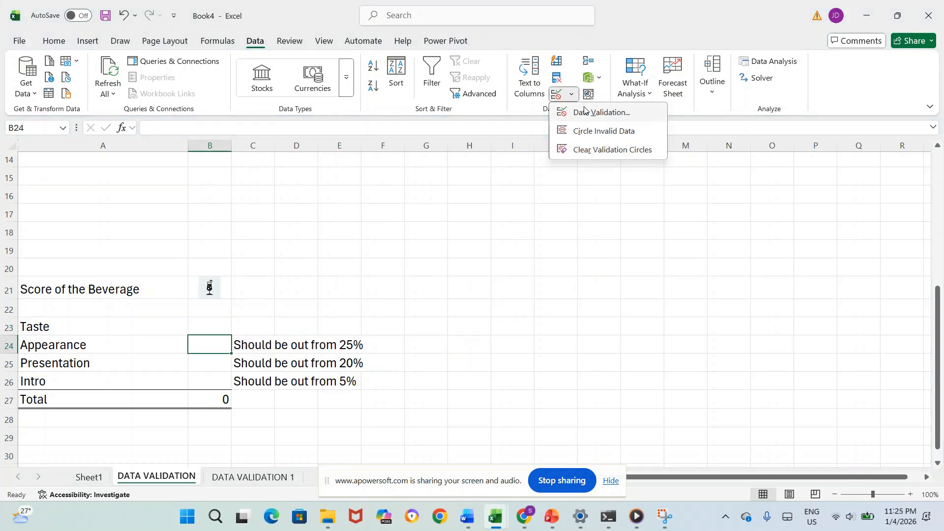
{"action": "left_click", "coordinate": [583, 107]}
{"action": "left_click", "coordinate": [359, 114]}
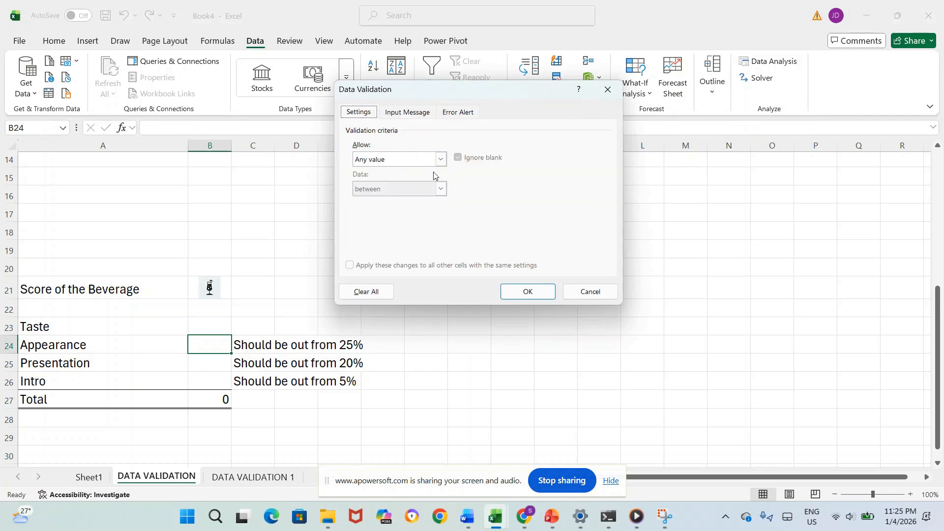
{"action": "left_click", "coordinate": [408, 112]}
{"action": "left_click", "coordinate": [399, 177]}
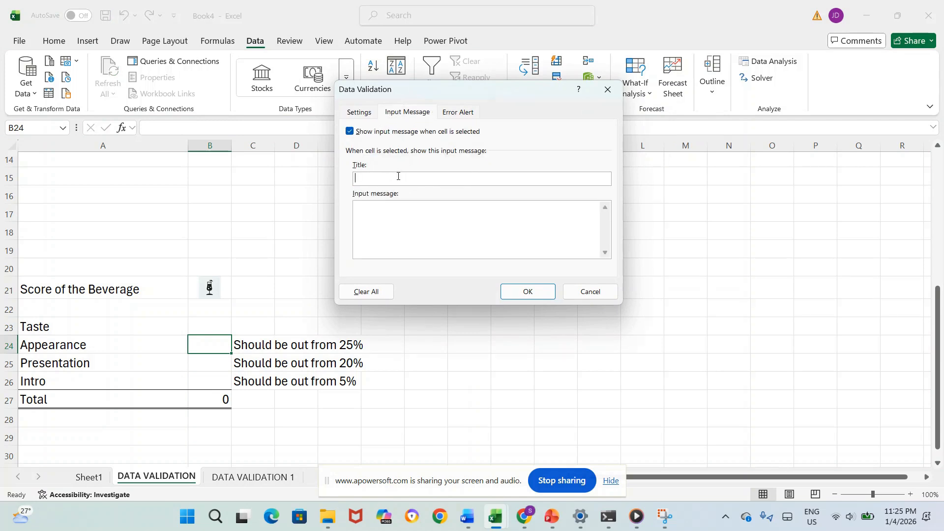
{"action": "type", "text": "Ind"}
{"action": "key", "text": "BackSpace"}
{"action": "type", "text": "put Infor"}
Step: Enter "Appearance - Should be out of 25%" as the input message for B24 and apply the validation
{"action": "left_click", "coordinate": [391, 219]}
{"action": "type", "text": "Appearance - Should be out"}
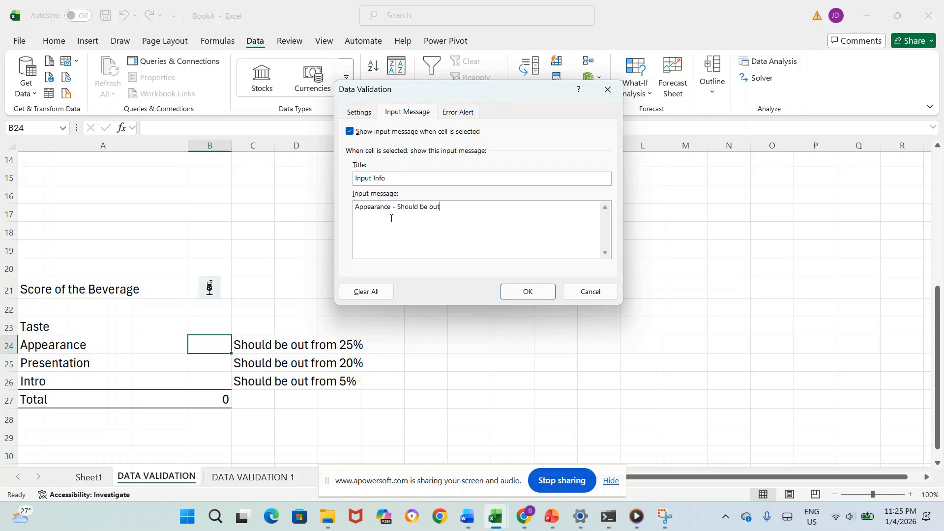
{"action": "type", "text": " of 25%"}
{"action": "left_click", "coordinate": [519, 294]}
Step: Delete the 25% note in C24 beside Appearance and check the input message on B24
{"action": "left_click", "coordinate": [496, 337]}
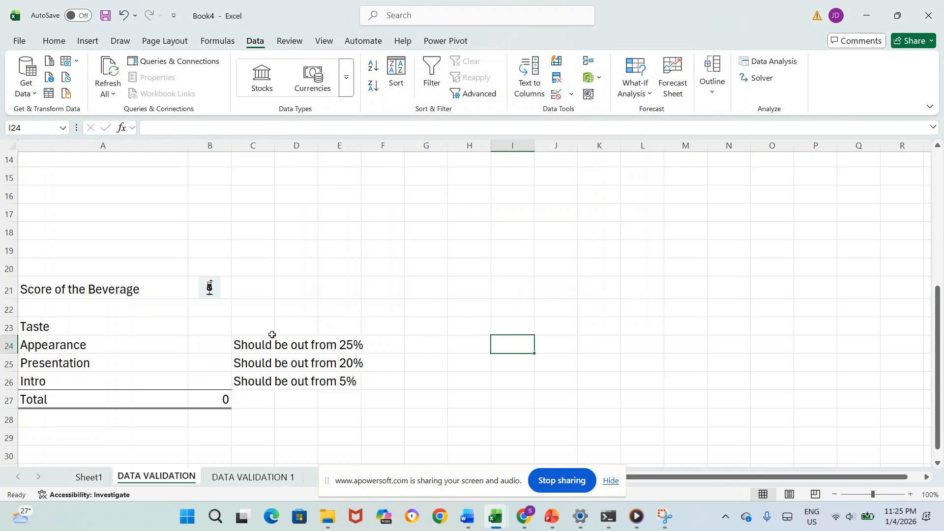
{"action": "left_click", "coordinate": [239, 343]}
{"action": "key", "text": "Delete"}
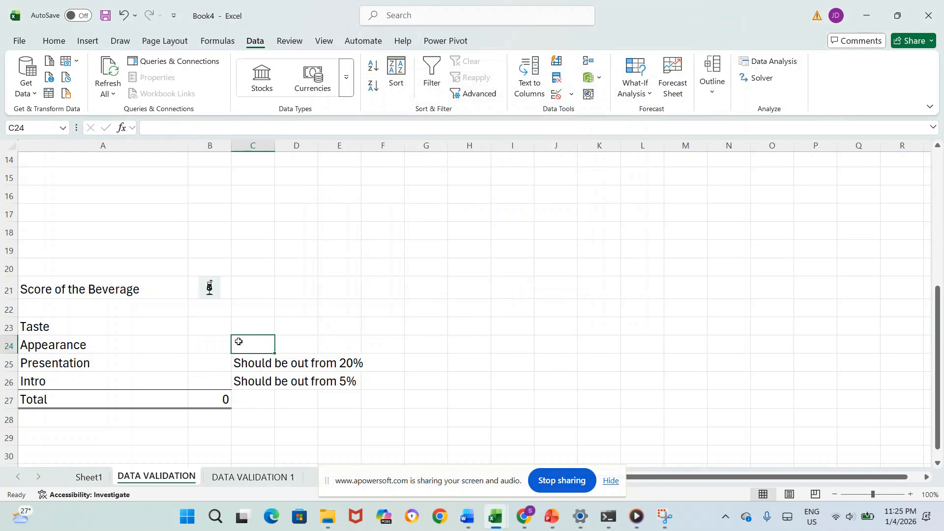
{"action": "left_click", "coordinate": [214, 345]}
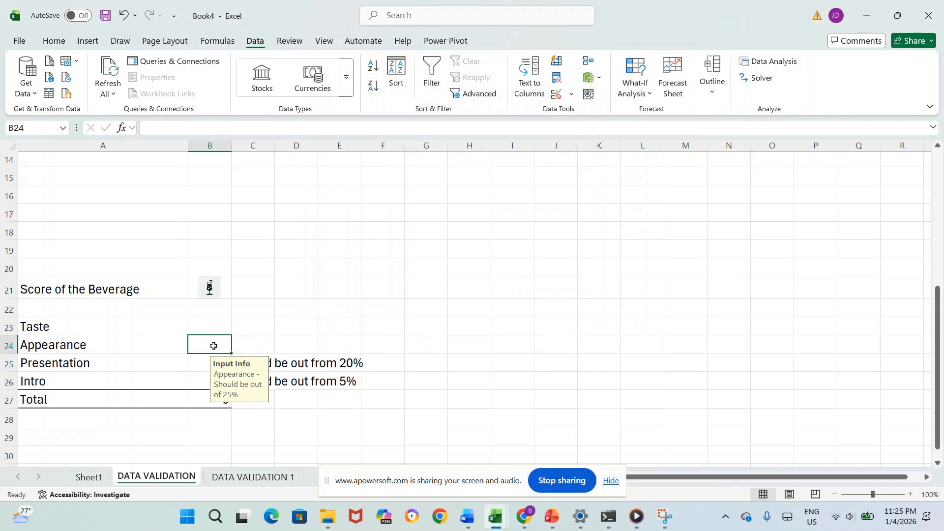
{"action": "left_click", "coordinate": [551, 326]}
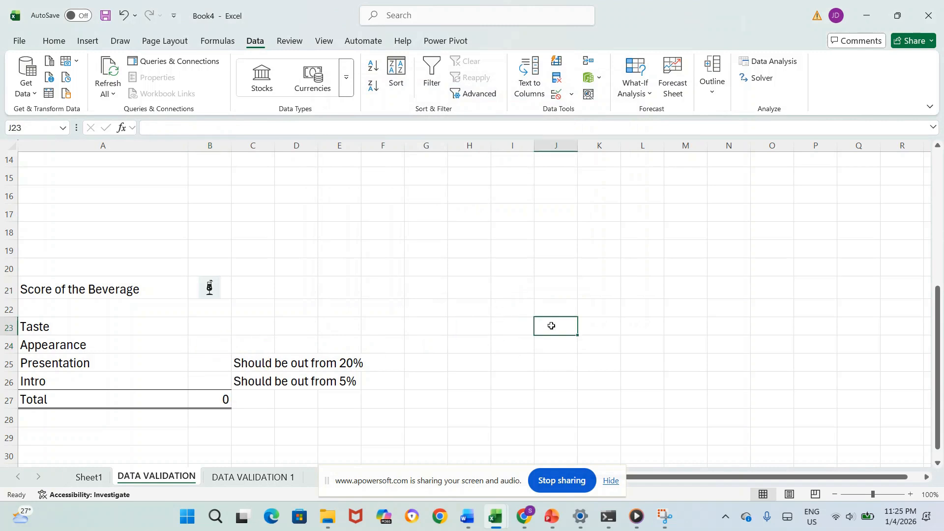